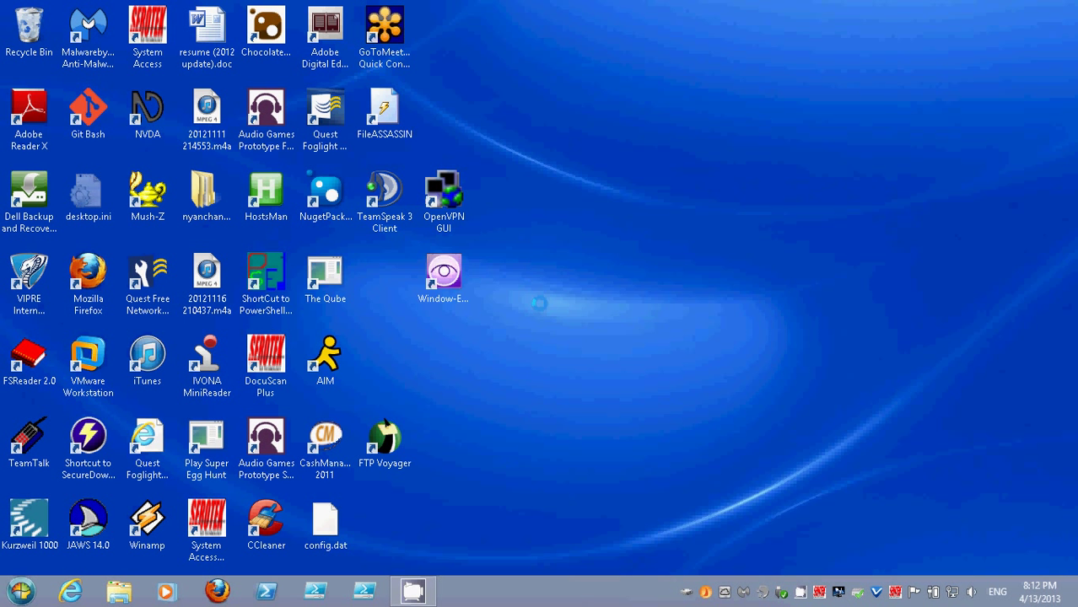
# Open the dell folder on the OS (C:) drive
pyautogui.hotkey('alt', 'Tab')
pyautogui.hotkey('alt', 'Tab')
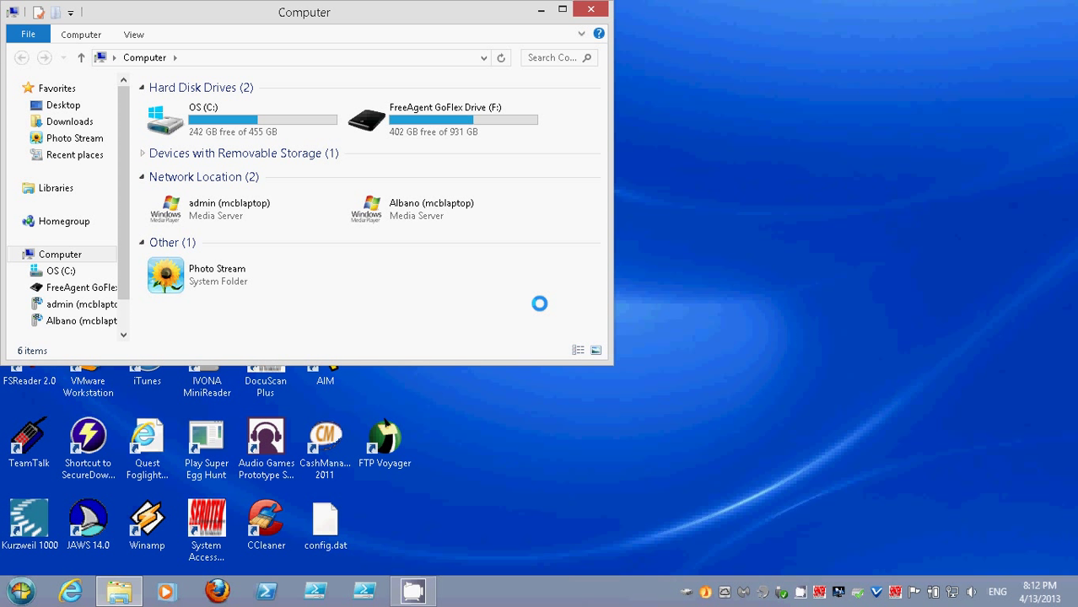
pyautogui.press('Down')
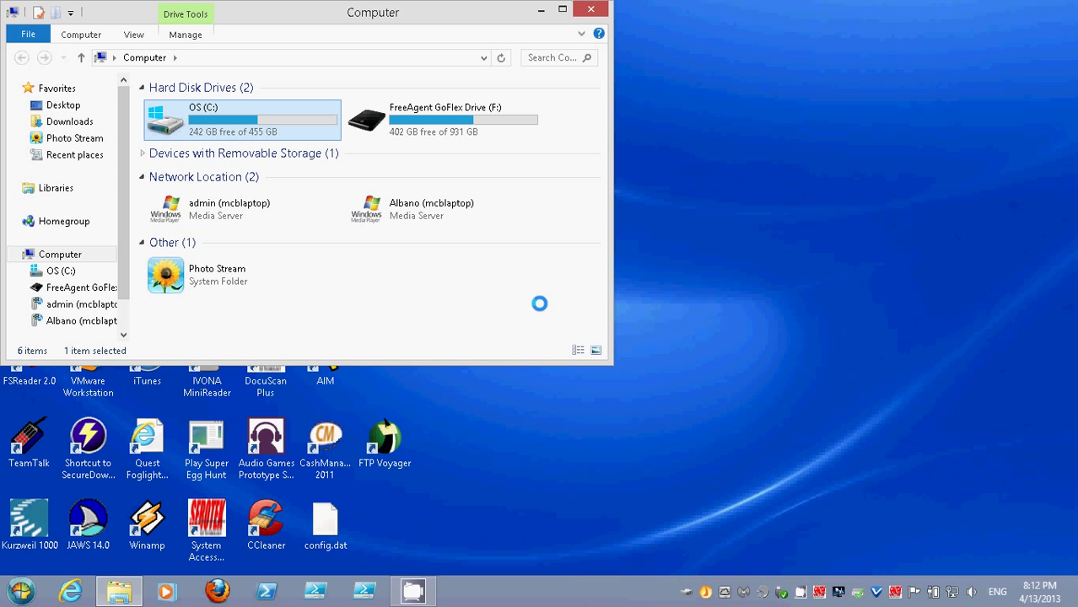
pyautogui.press('Return')
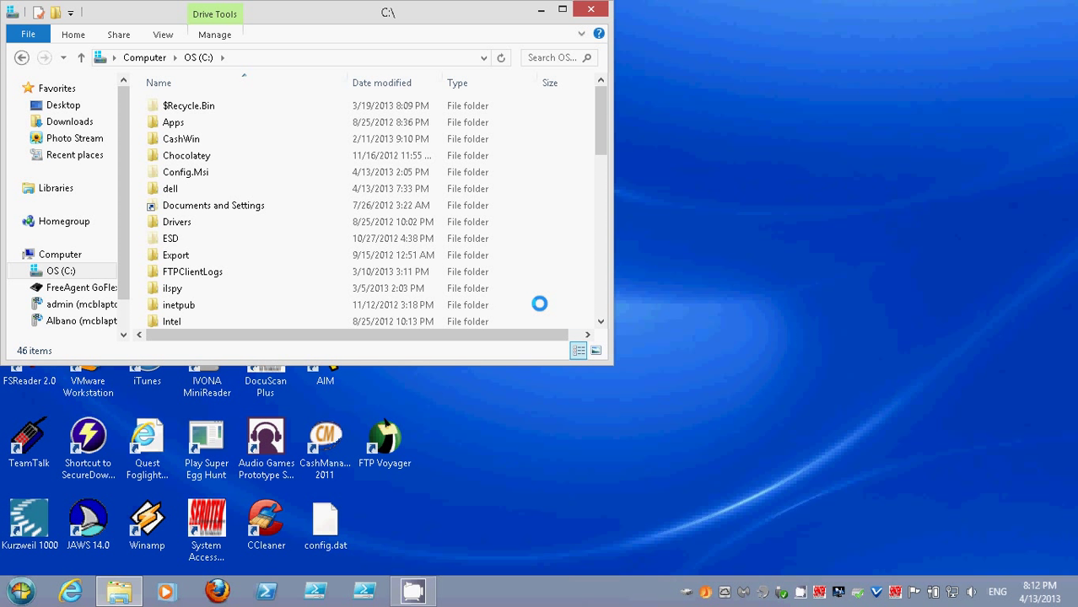
pyautogui.press('u')
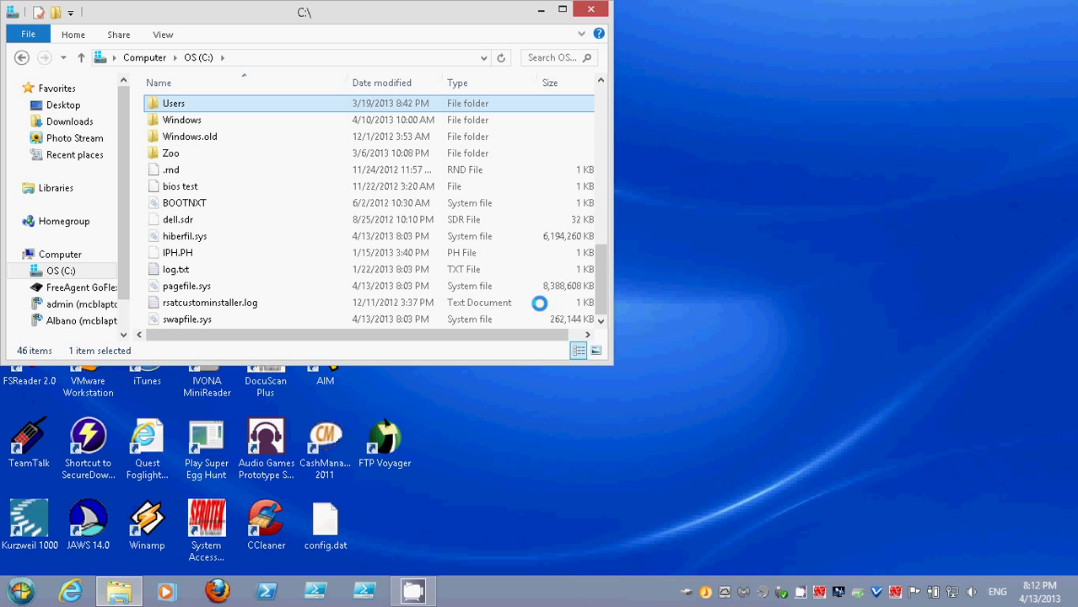
pyautogui.press('Home')
pyautogui.press('d')
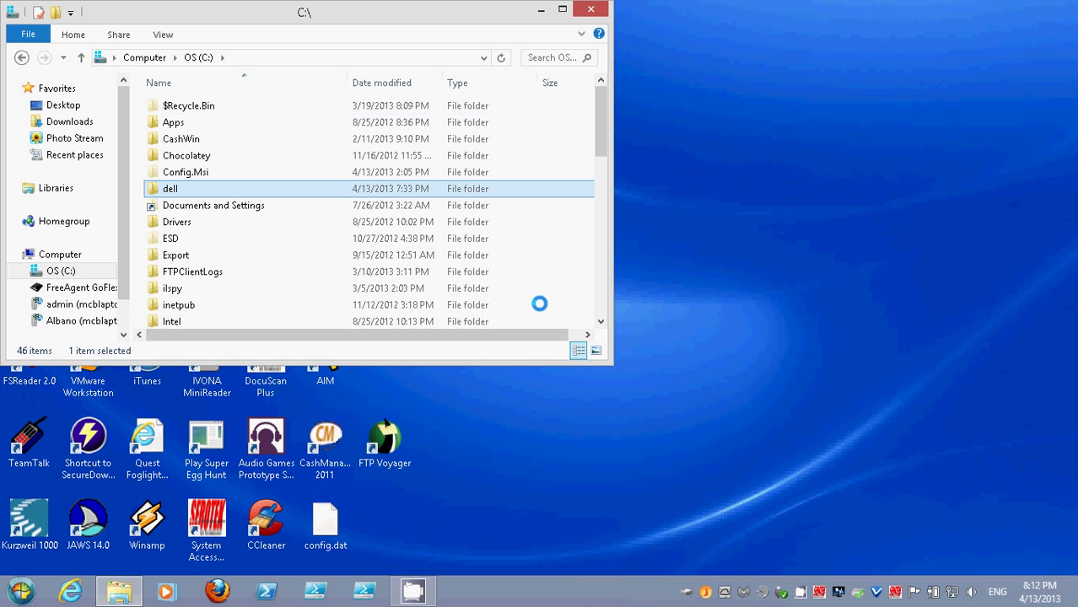
pyautogui.press('Return')
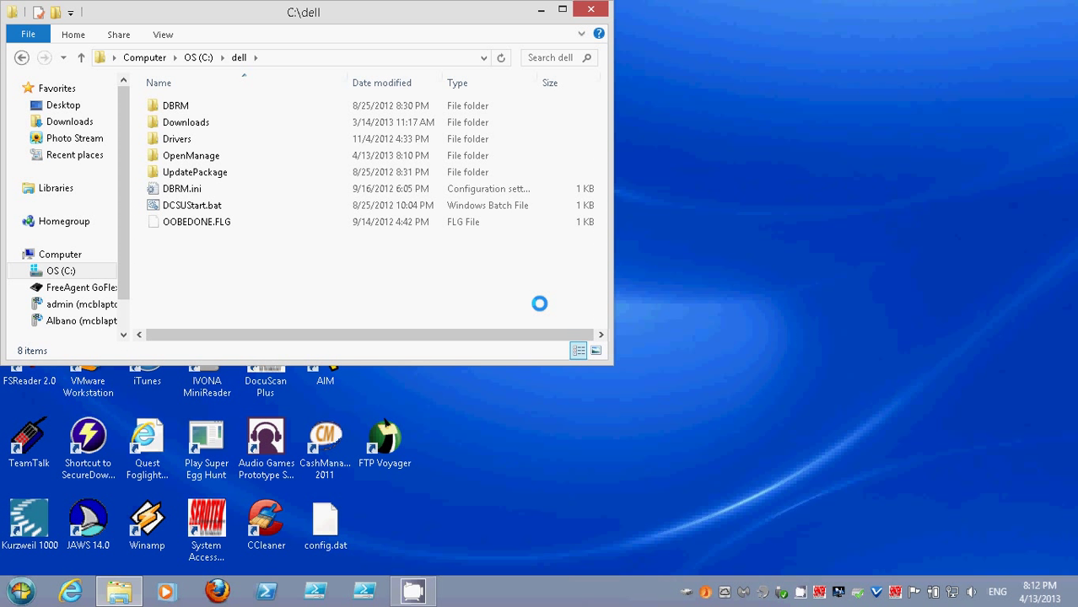
# Run Autorun.exe from the OpenManage folder
pyautogui.press('o')
pyautogui.press('Return')
pyautogui.press('a')
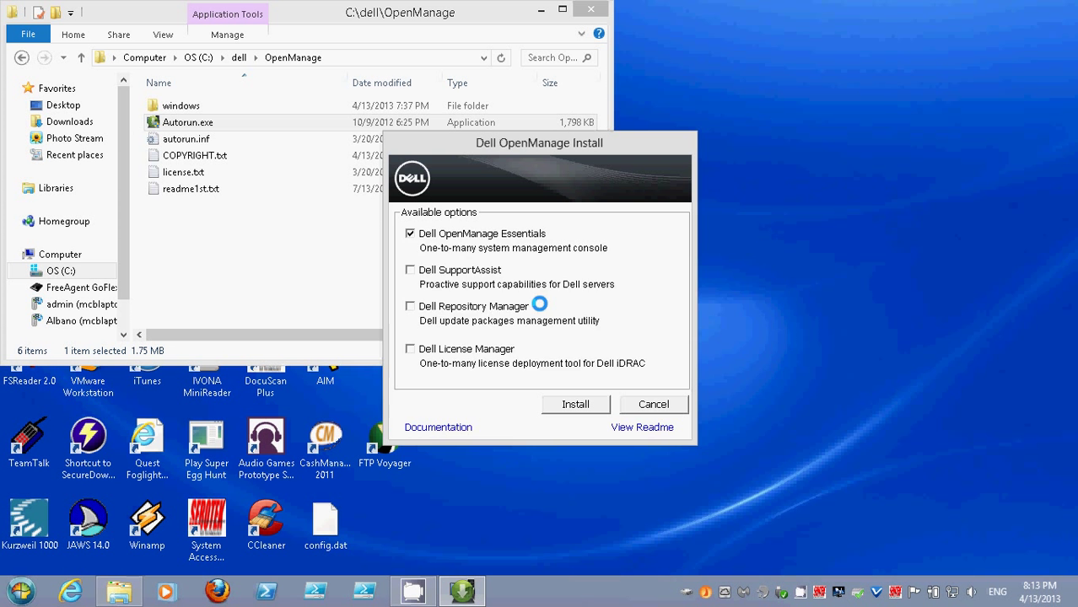
# Look through the open windows and bring the Dell OpenManage Install dialog into focus
pyautogui.hotkey('alt', 'Tab')
pyautogui.hotkey('alt', 'Tab')
pyautogui.hotkey('alt', 'Tab')
pyautogui.hotkey('alt', 'Tab')
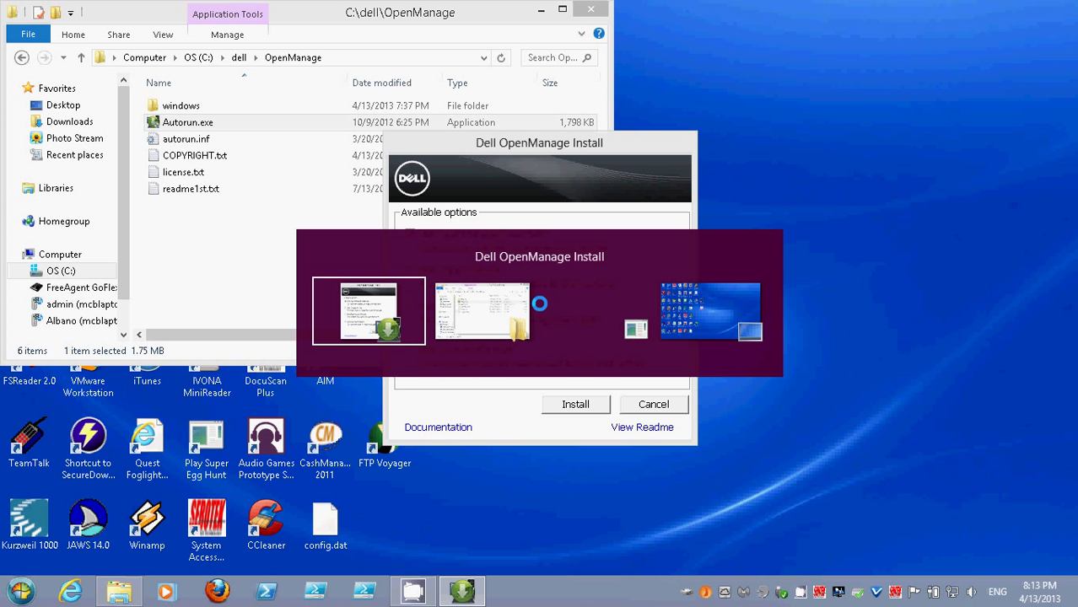
pyautogui.press('Tab')
pyautogui.hotkey('alt', 'Tab')
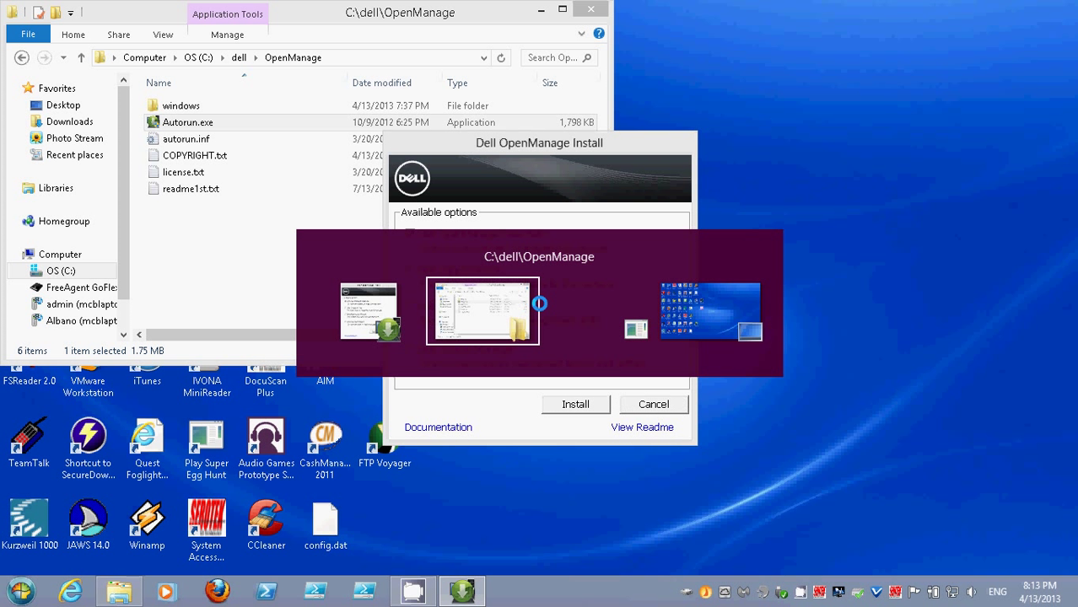
pyautogui.hotkey('alt', 'Tab')
pyautogui.hotkey('alt', 'Tab')
pyautogui.hotkey('alt', 'Tab')
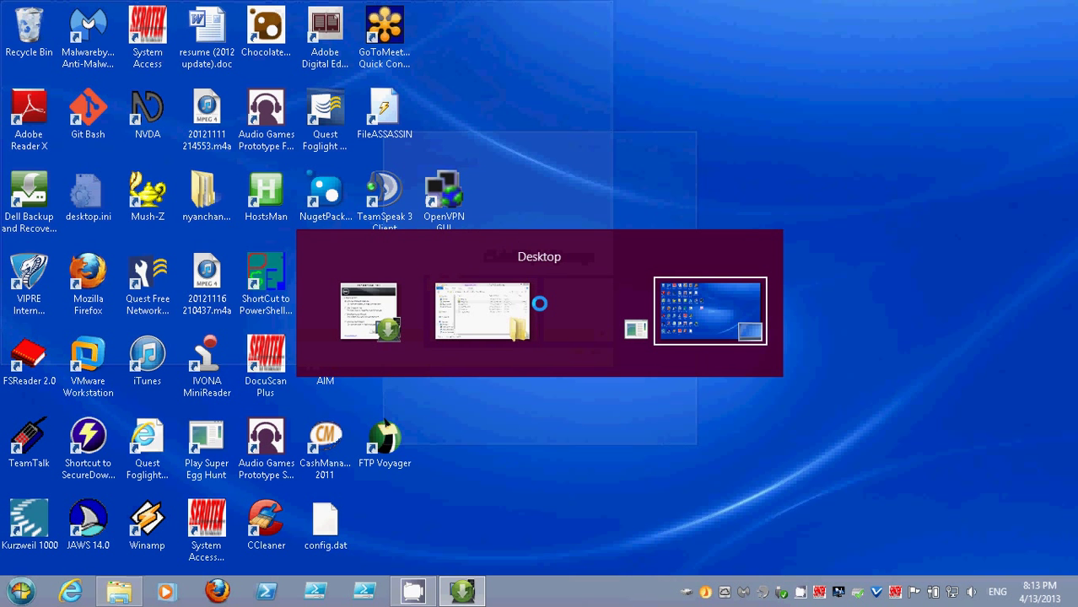
pyautogui.press('Tab')
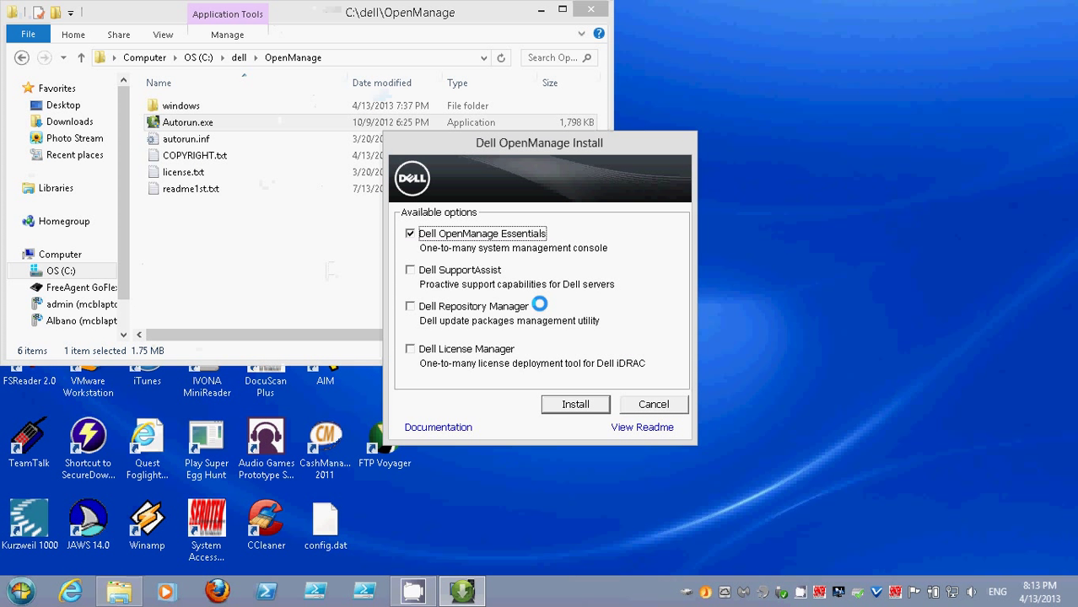
# Start the JAWS 14.0 screen reader from the desktop, keeping the OpenManage installer open
pyautogui.press('Tab')
pyautogui.press('Tab')
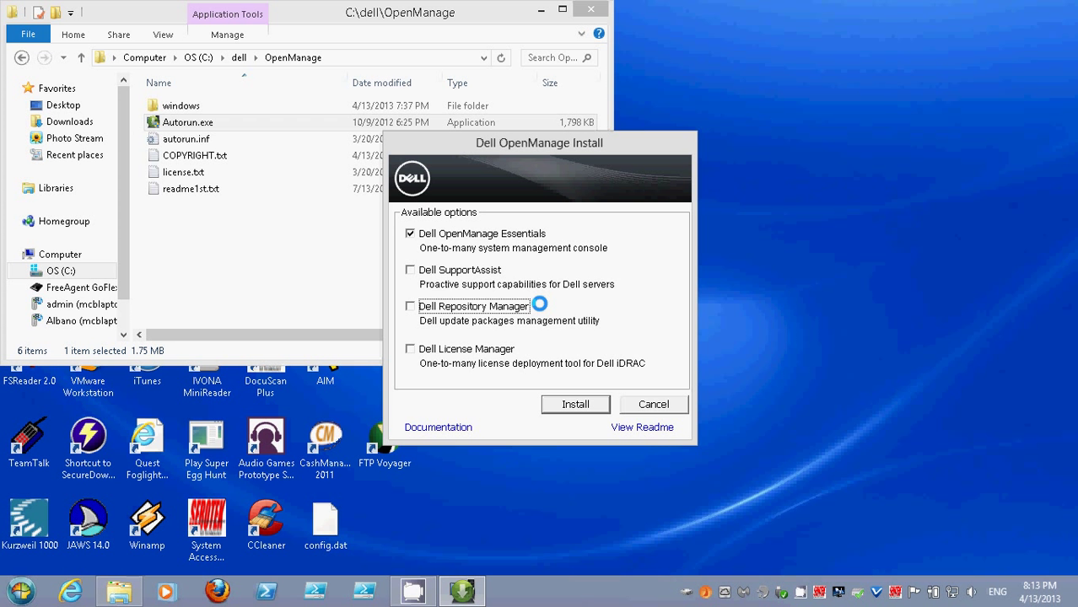
pyautogui.hotkey('shift', 'Tab')
pyautogui.hotkey('shift', 'Tab')
pyautogui.press('Tab')
pyautogui.press('Tab')
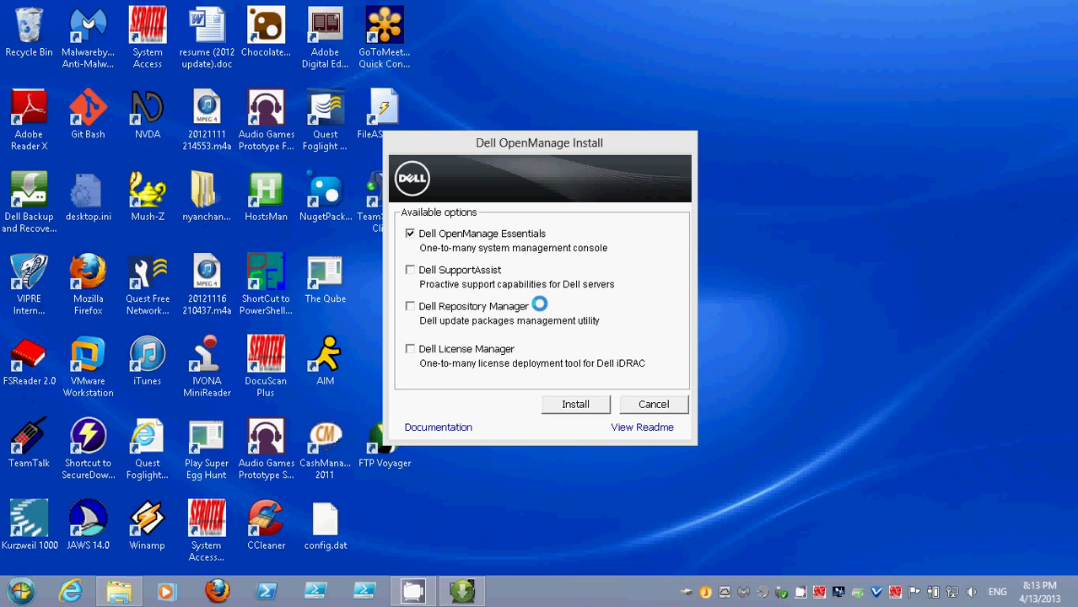
pyautogui.press('j')
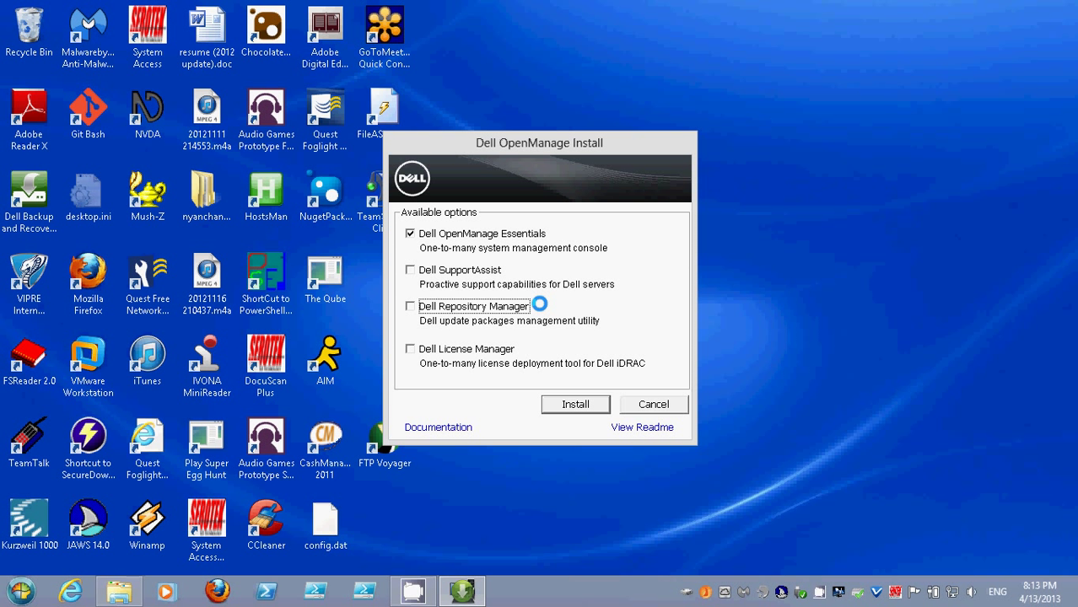
# Include Dell License Manager in the components to install
pyautogui.press('Tab')
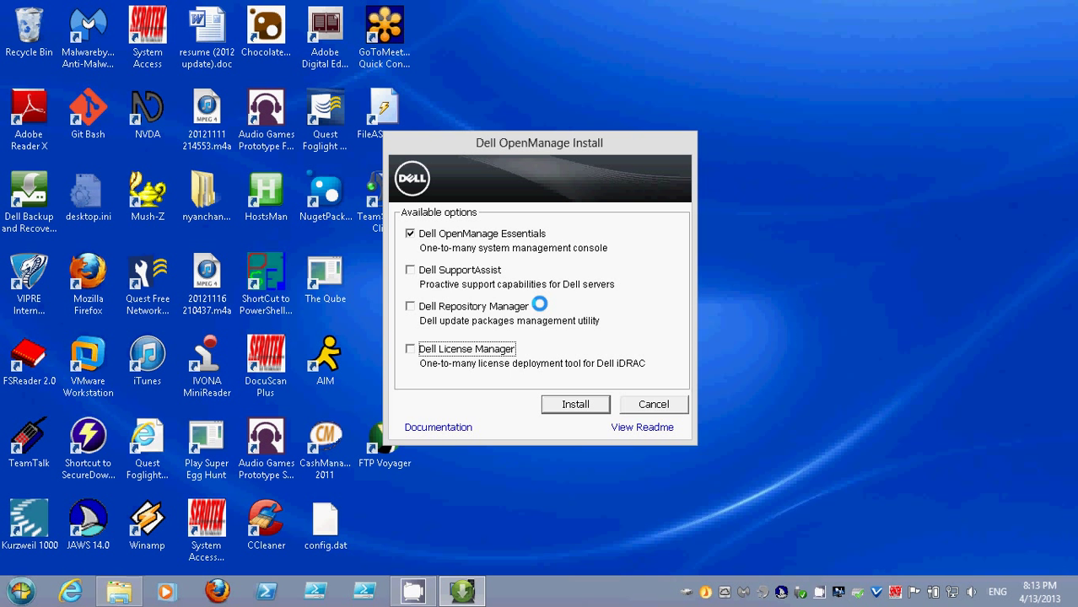
pyautogui.hotkey('shift', 'Tab')
pyautogui.hotkey('shift', 'Tab')
pyautogui.press('Tab')
pyautogui.press('Tab')
pyautogui.hotkey('shift', 'Tab')
pyautogui.hotkey('shift', 'Tab')
pyautogui.press('Tab')
pyautogui.press('Tab')
pyautogui.press('Tab')
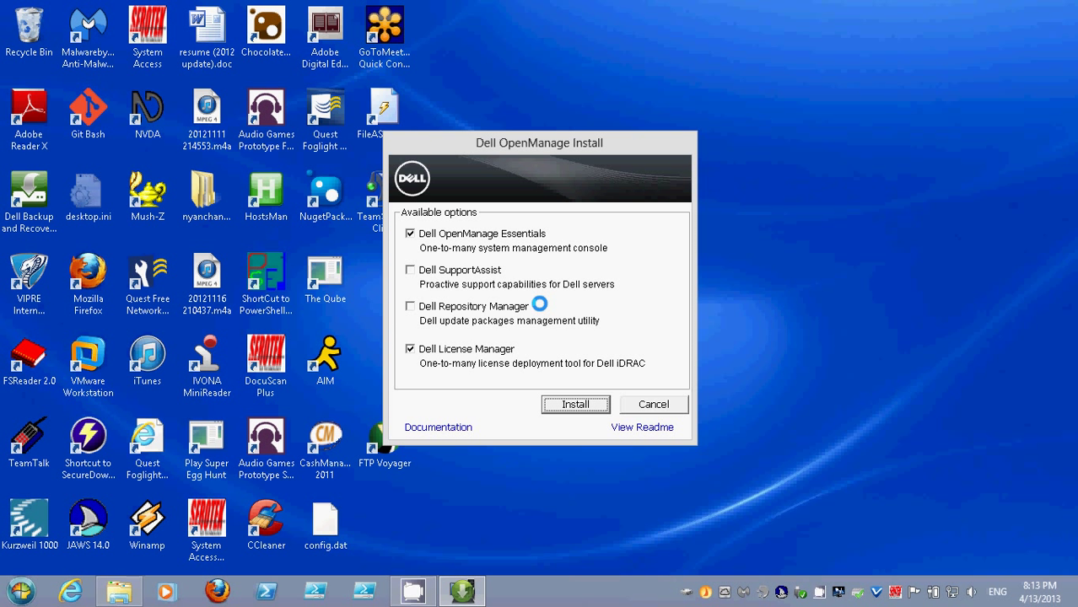
# Include Dell SupportAssist and Dell Repository Manager as well, and start the installation
pyautogui.hotkey('shift', 'Tab')
pyautogui.hotkey('shift', 'Tab')
pyautogui.hotkey('shift', 'Tab')
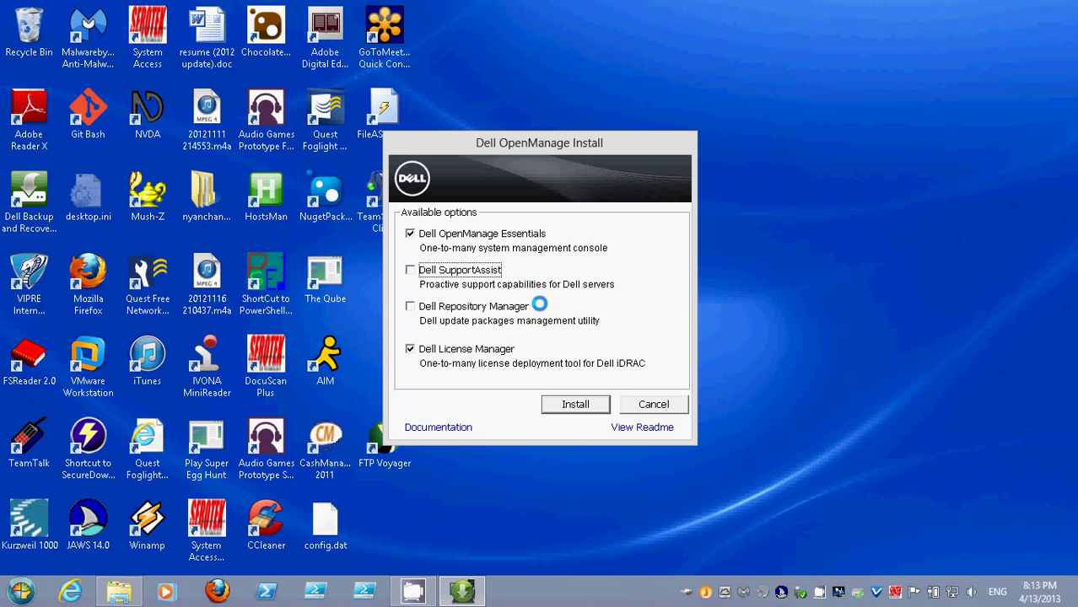
pyautogui.press('space')
pyautogui.press('Tab')
pyautogui.press('Tab')
pyautogui.hotkey('shift', 'Tab')
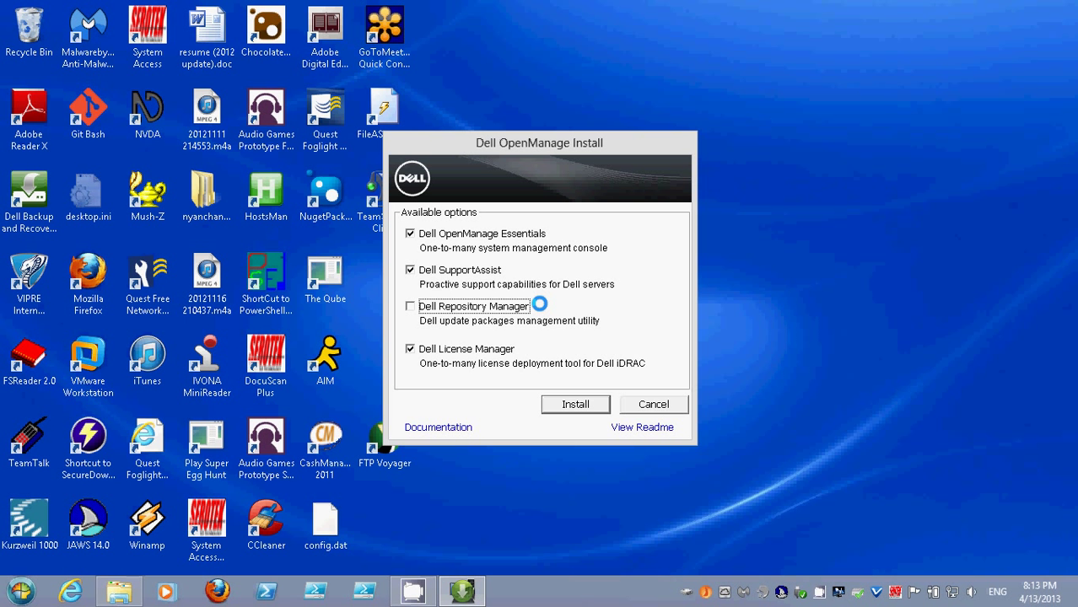
pyautogui.press('space')
pyautogui.hotkey('shift', 'Tab')
pyautogui.hotkey('shift', 'Tab')
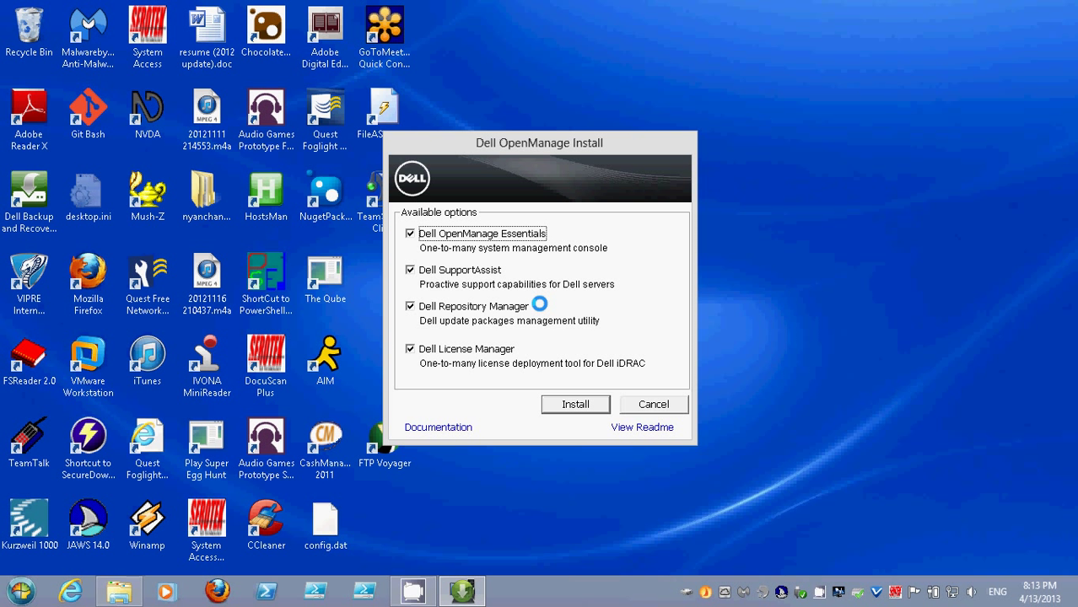
pyautogui.press('Escape')
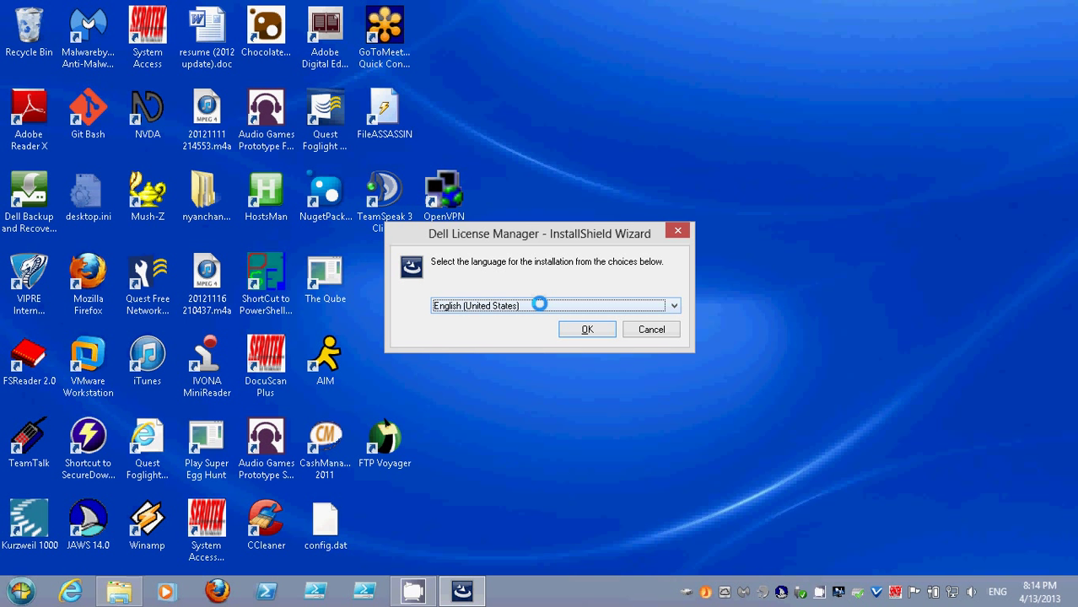
pyautogui.hotkey('alt', 'Tab')
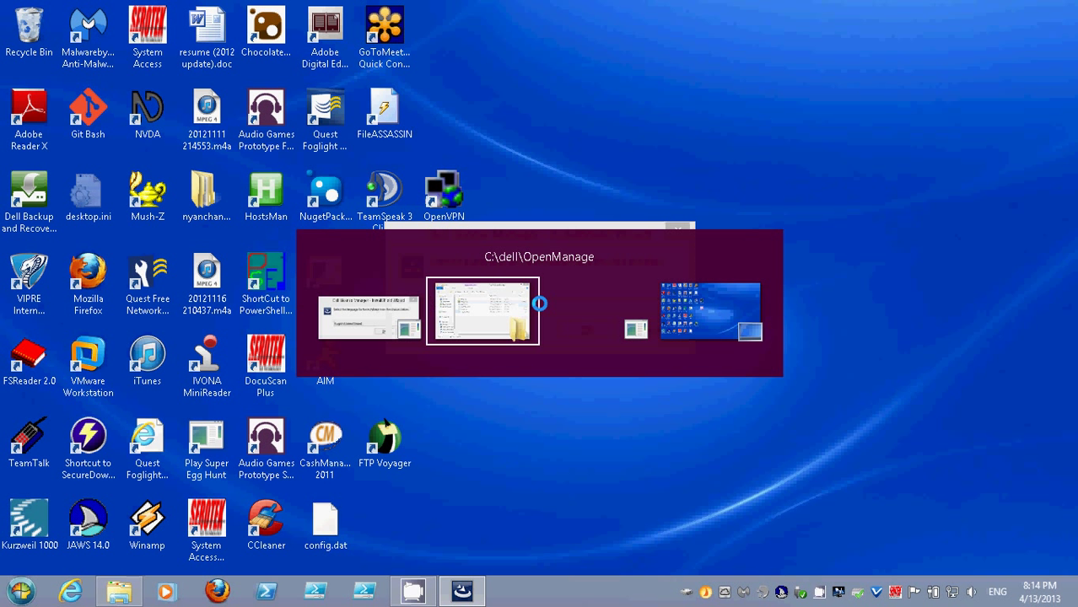
pyautogui.hotkey('alt', 'shift', 'Tab')
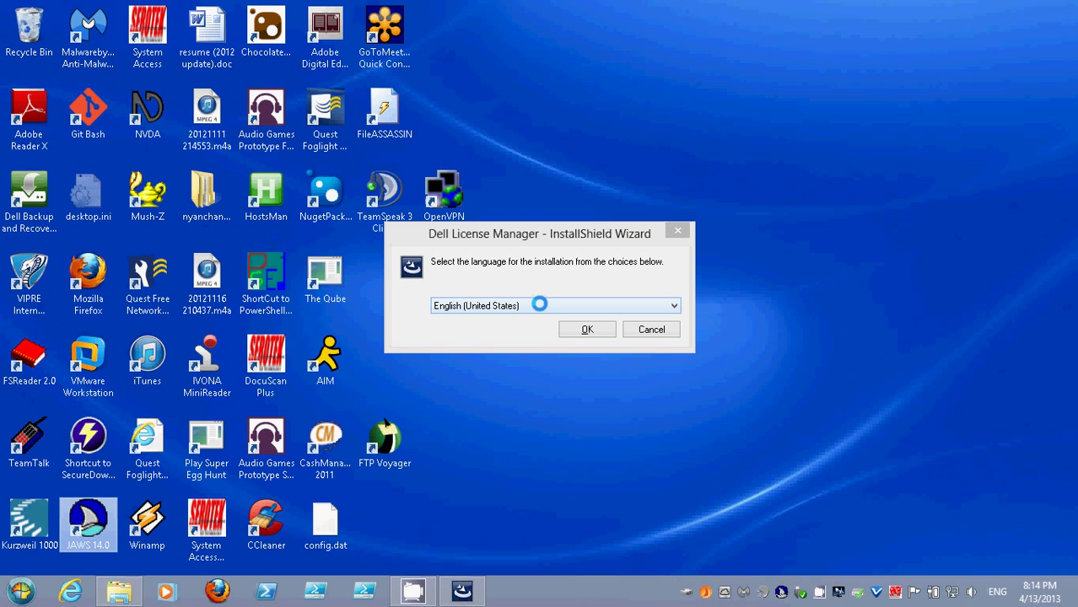
pyautogui.press('Insert+j')
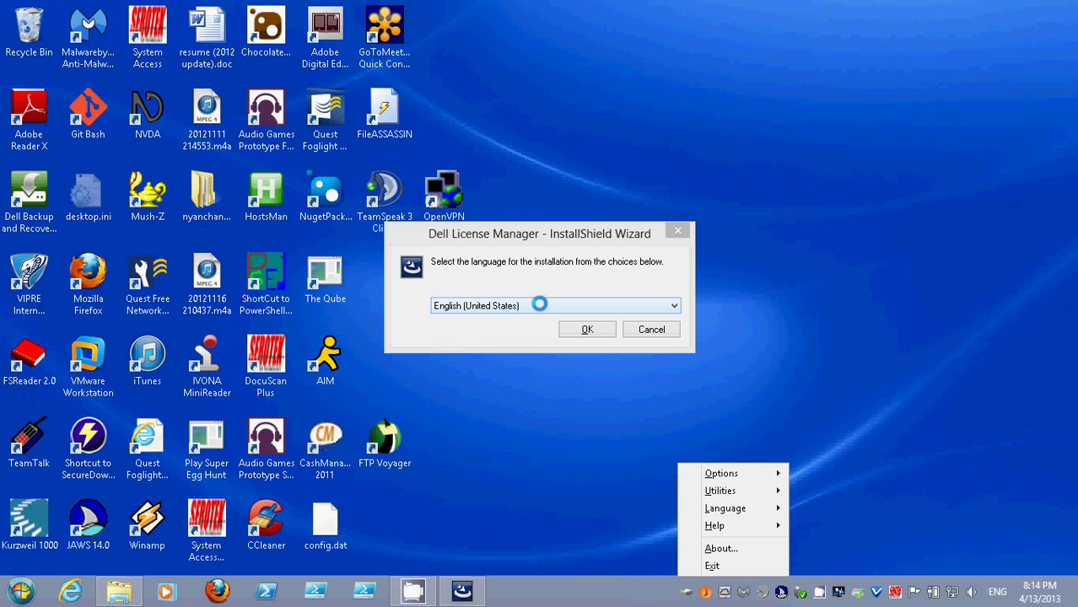
pyautogui.press('j')
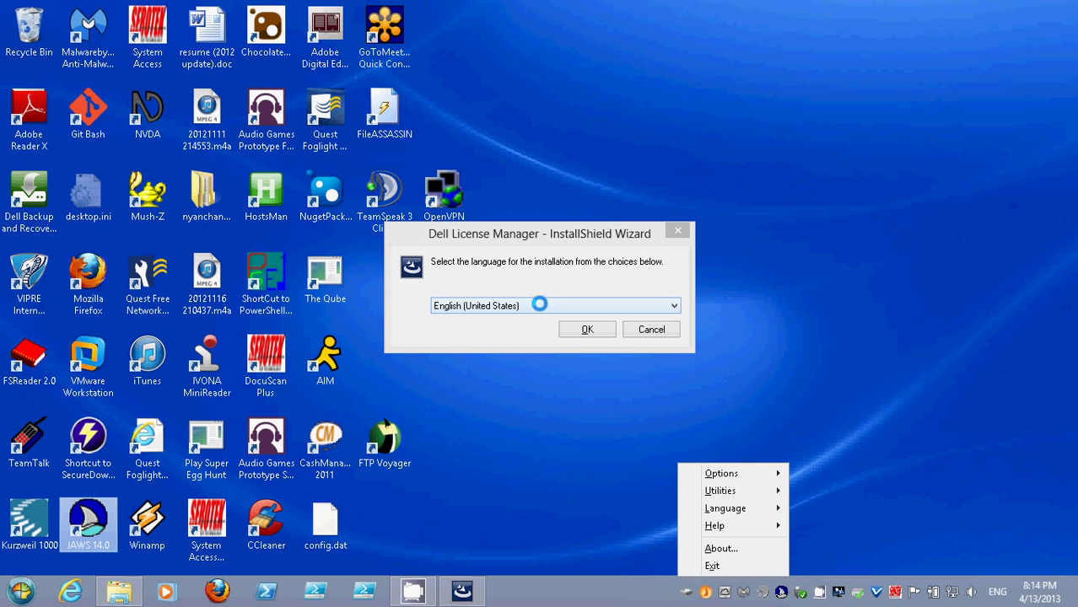
pyautogui.press('Escape')
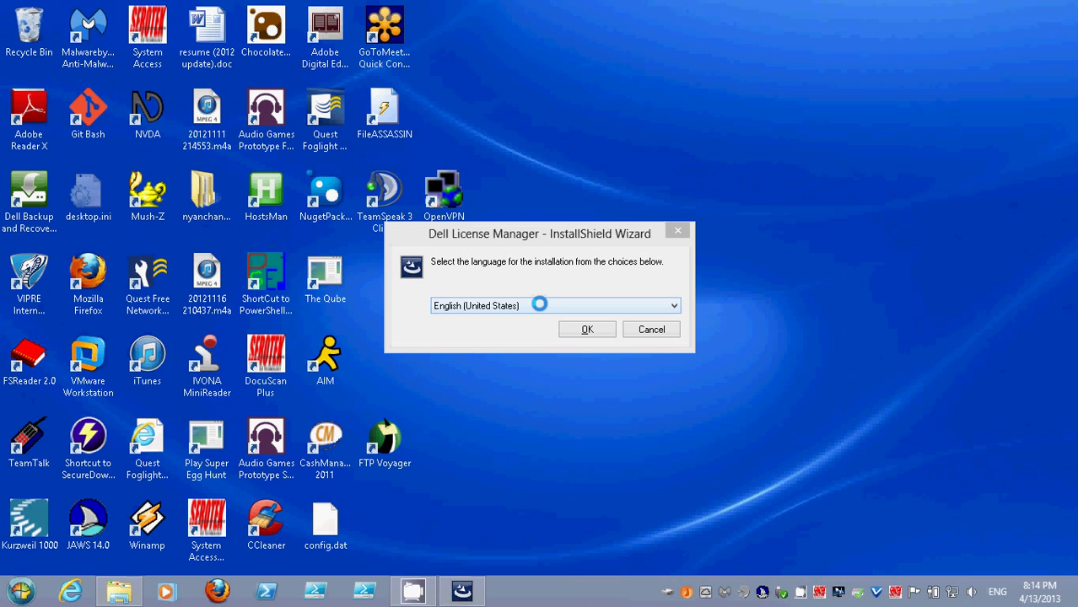
# Close the C:\dell\OpenManage folder window and return to the Dell License Manager language selection
pyautogui.hotkey('alt', 'Tab')
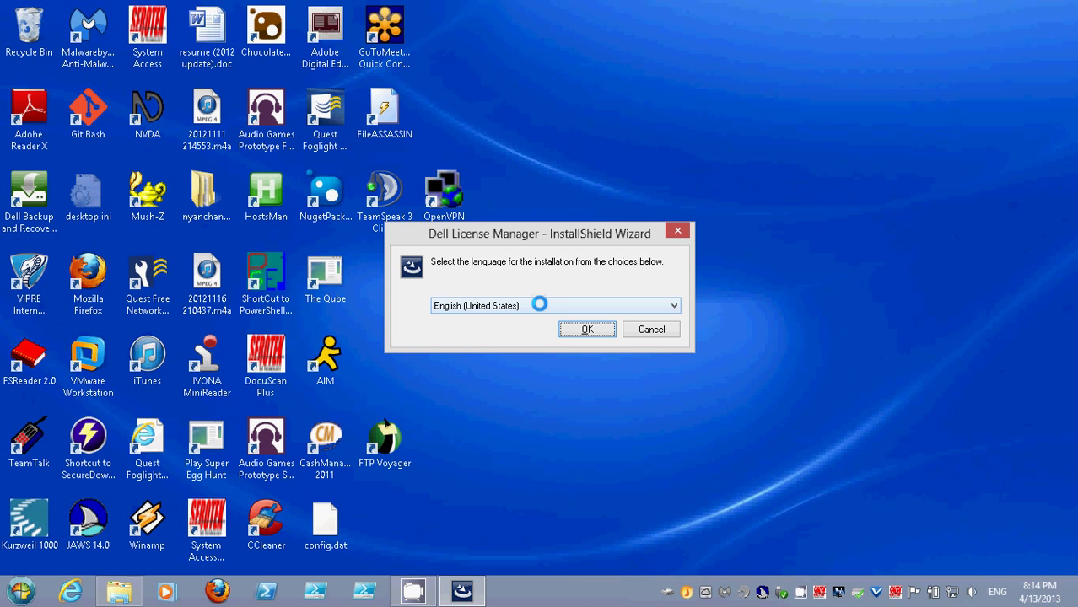
pyautogui.press('Tab')
pyautogui.hotkey('alt', 'Tab')
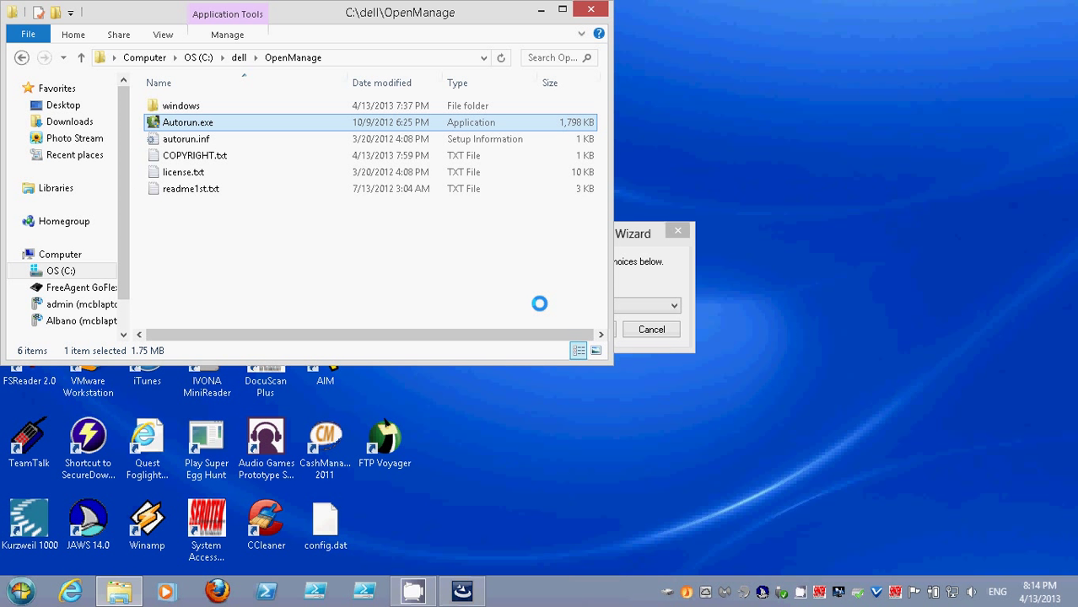
pyautogui.hotkey('alt', 'F4')
pyautogui.hotkey('alt', 'Tab')
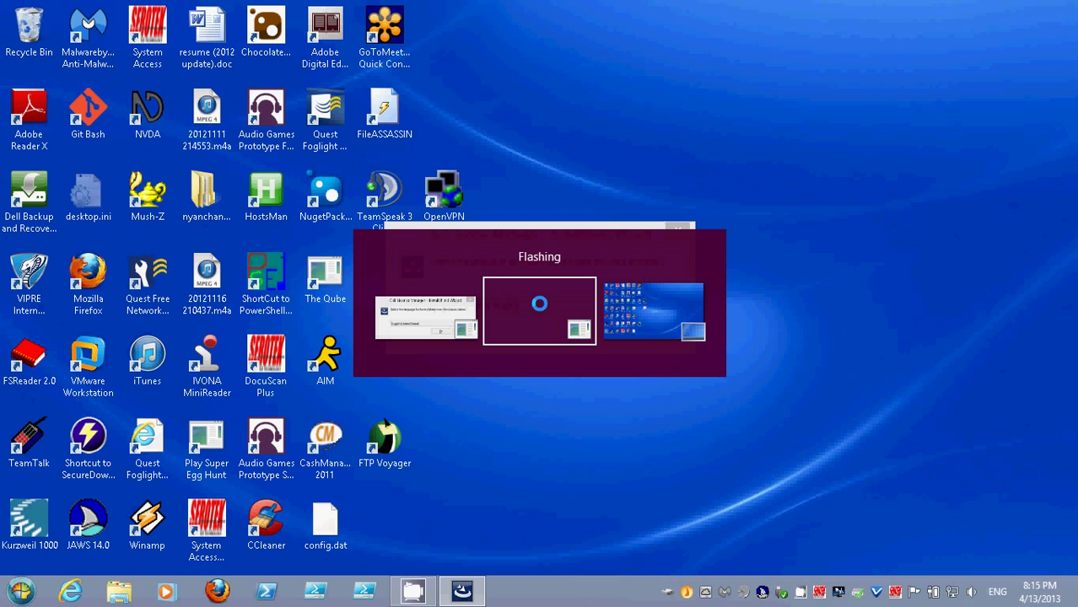
pyautogui.hotkey('alt', 'shift', 'Tab')
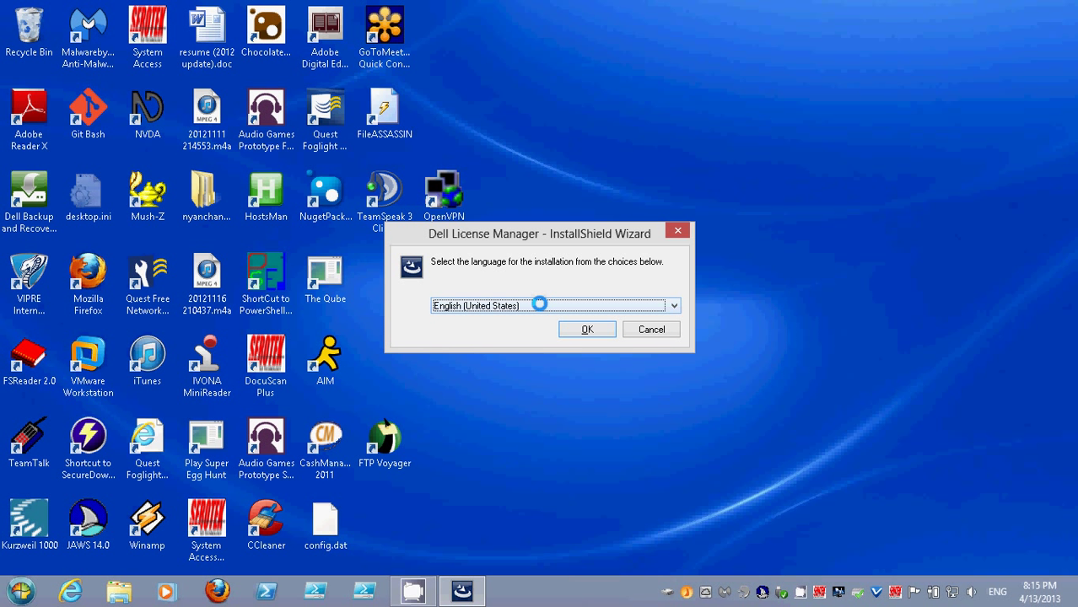